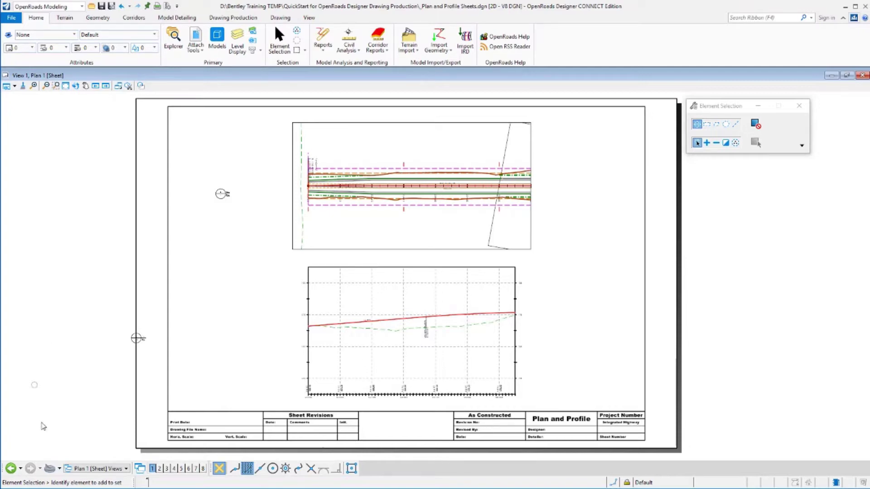
Switch to the Multi-Model Views saved view and select LondonRd under Plan Groups in Named Boundaries.
{"action": "left_click", "coordinate": [89, 470]}
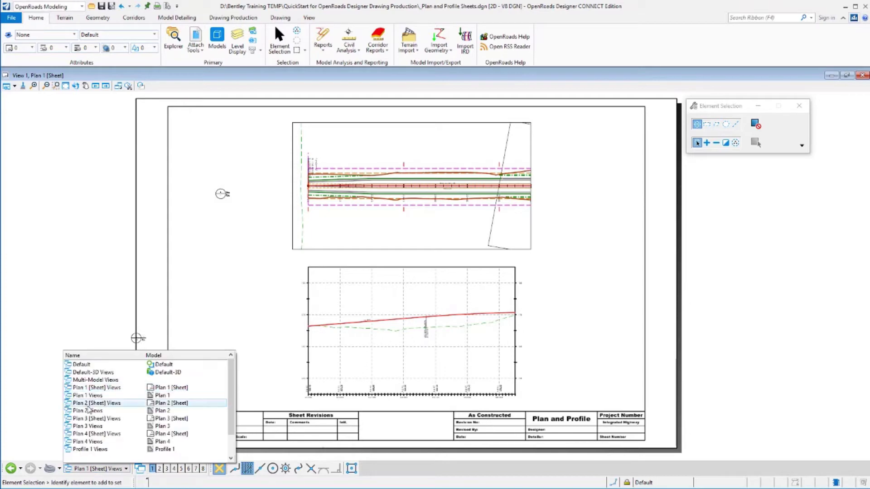
{"action": "left_click", "coordinate": [95, 379]}
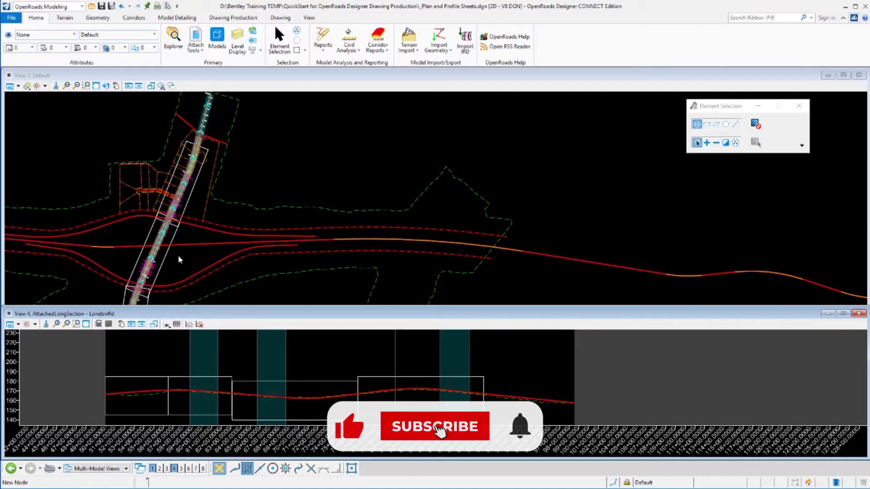
{"action": "left_click", "coordinate": [238, 18]}
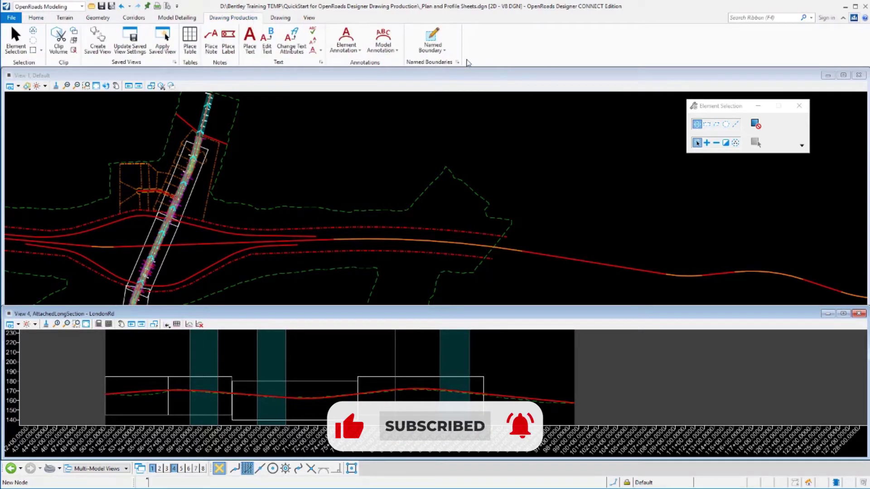
{"action": "left_click", "coordinate": [457, 62]}
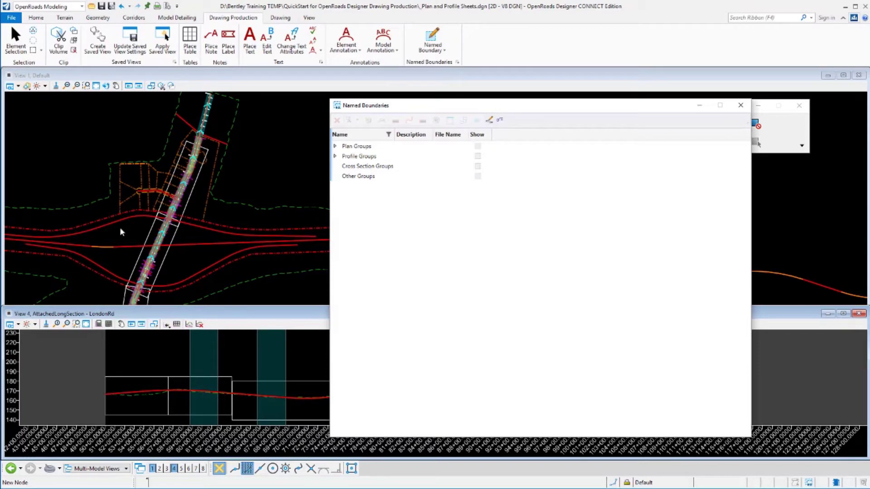
{"action": "left_click", "coordinate": [199, 324]}
{"action": "left_click", "coordinate": [336, 146]}
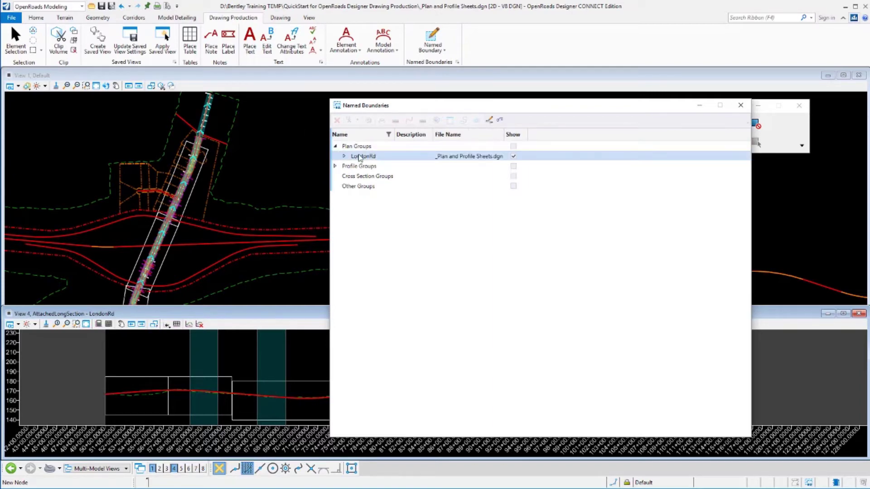
{"action": "left_click", "coordinate": [362, 157]}
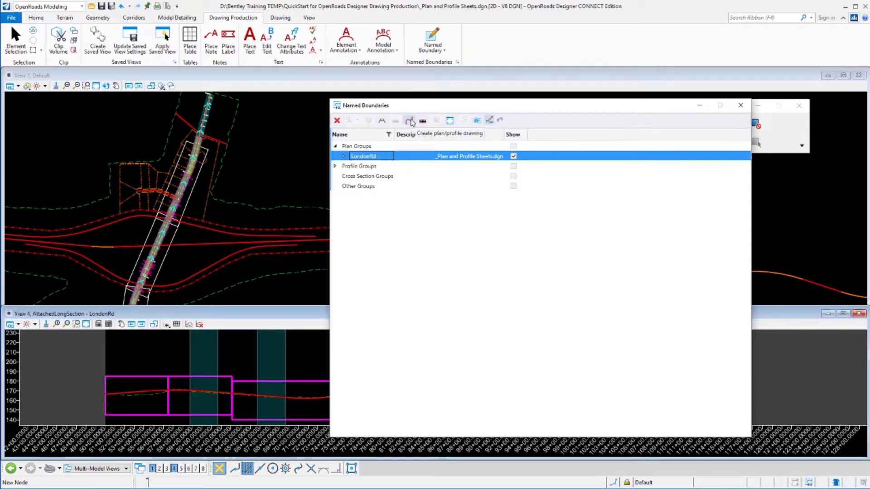
Start the Plan 5 plan/profile drawing with its plan drawing model stored in a separate file.
{"action": "left_click", "coordinate": [410, 120]}
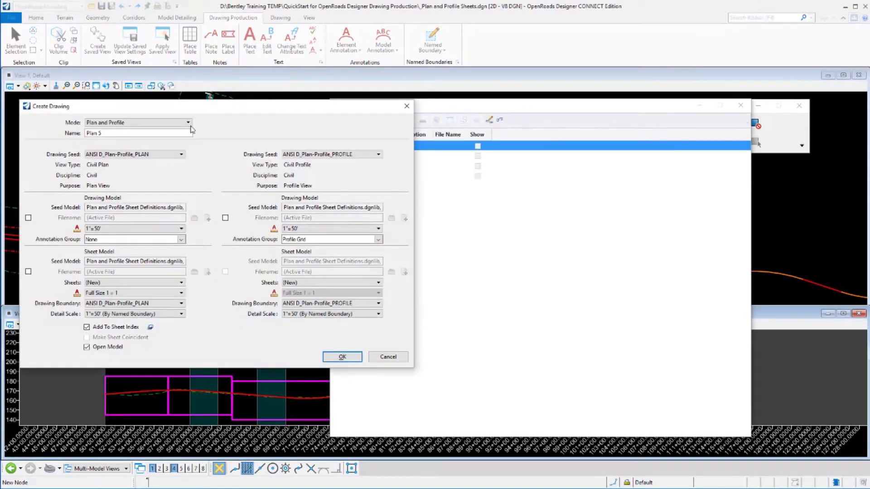
{"action": "left_click_drag", "start_coordinate": [199, 110], "coordinate": [274, 113]}
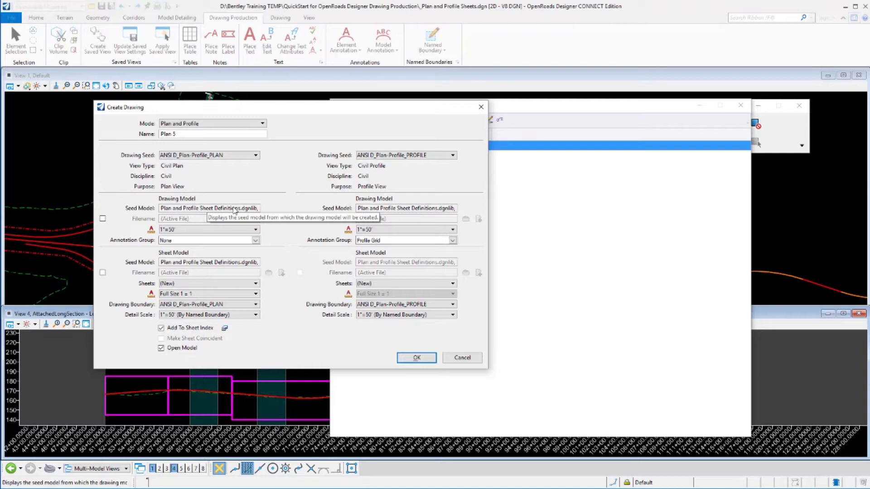
{"action": "left_click", "coordinate": [103, 219]}
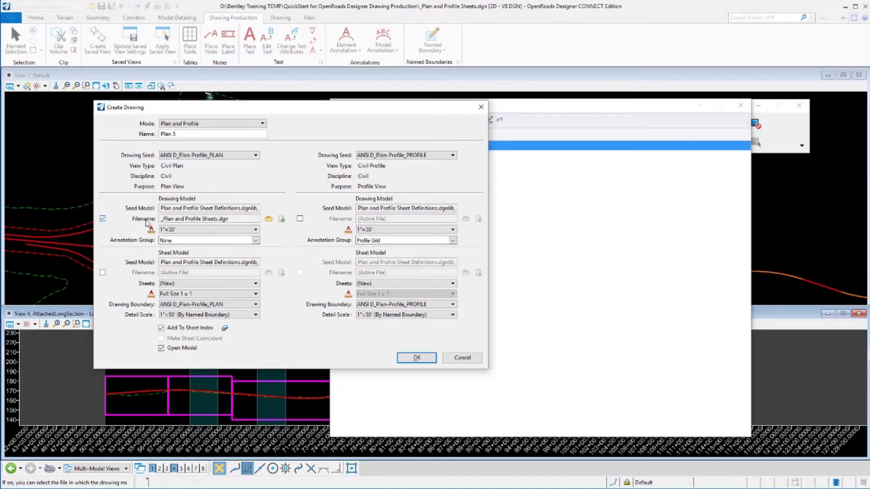
{"action": "left_click", "coordinate": [103, 220]}
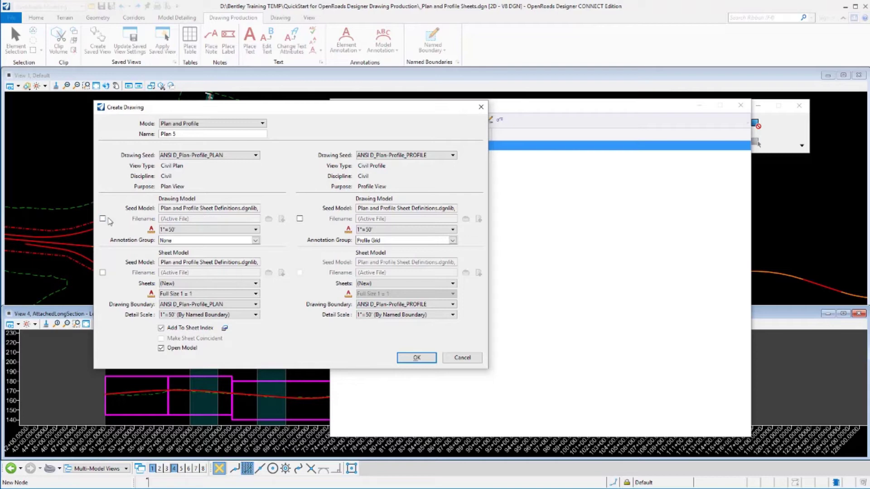
{"action": "left_click", "coordinate": [102, 220]}
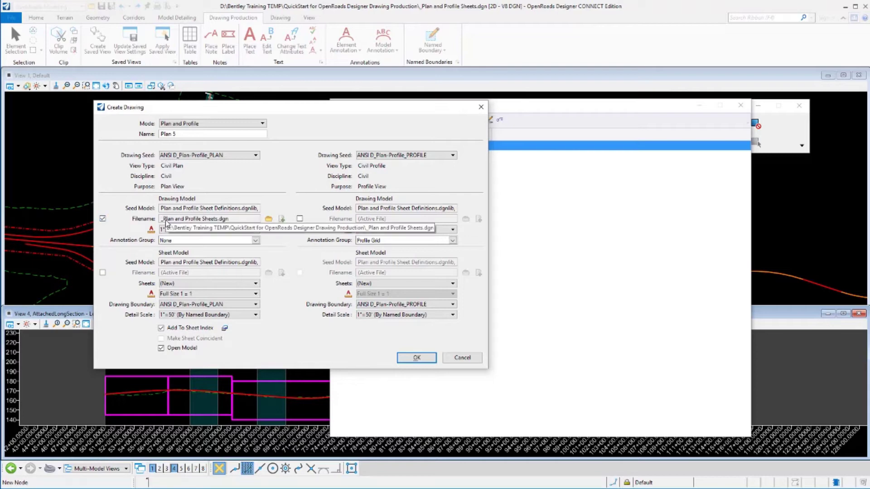
{"action": "left_click_drag", "start_coordinate": [164, 221], "coordinate": [209, 222]}
{"action": "left_click", "coordinate": [210, 221]}
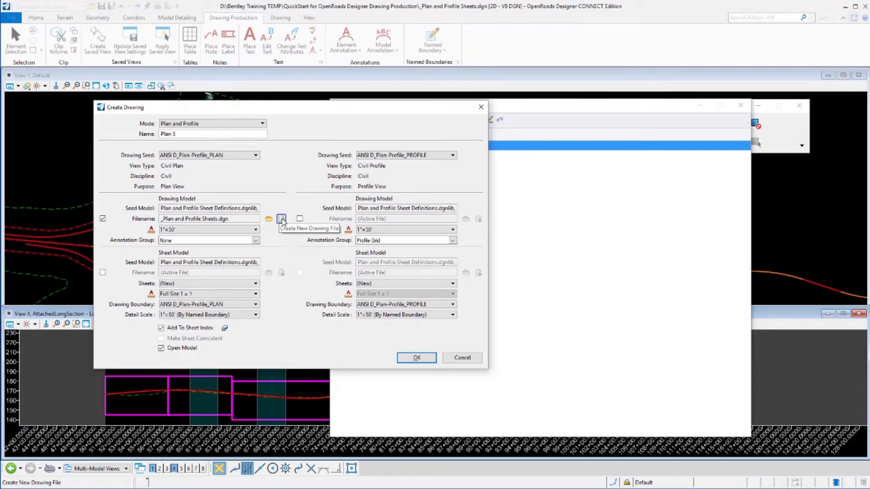
Create a new plan drawing file in D:\Bentley Training TEMP\QuickStart for OpenRoads Designer Drawing Production.
{"action": "left_click", "coordinate": [282, 219]}
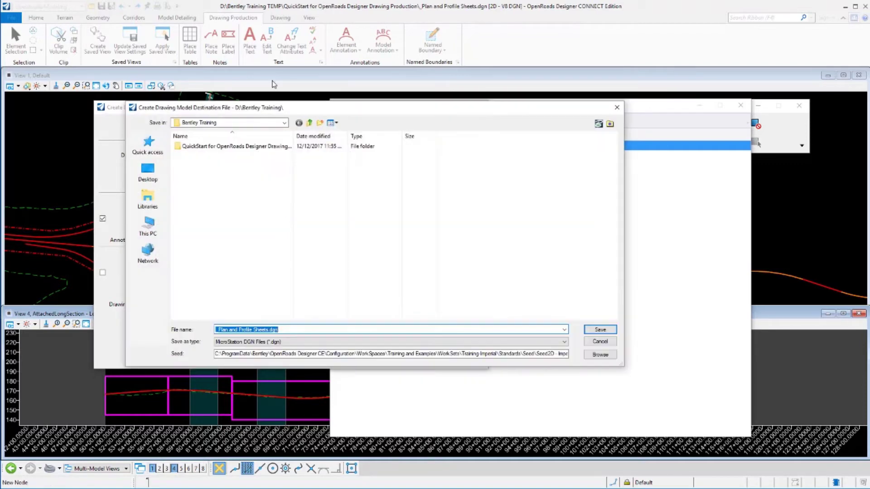
{"action": "left_click", "coordinate": [256, 123]}
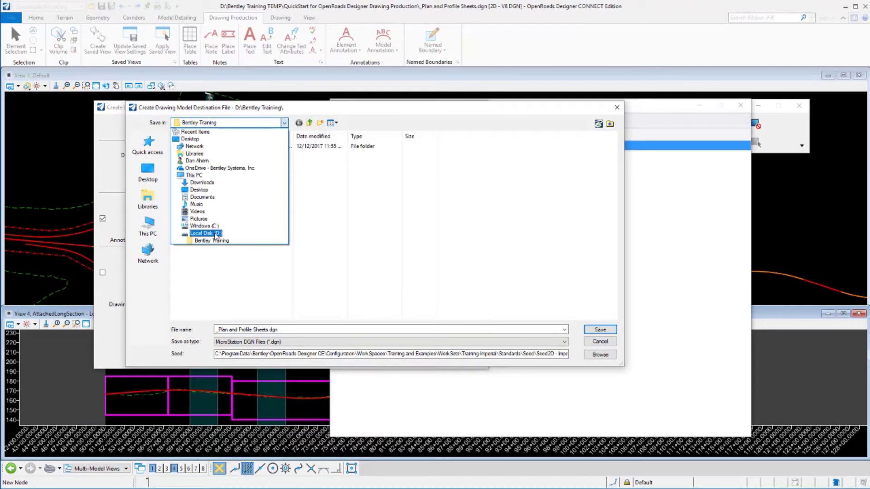
{"action": "left_click", "coordinate": [215, 234]}
{"action": "left_click", "coordinate": [221, 181]}
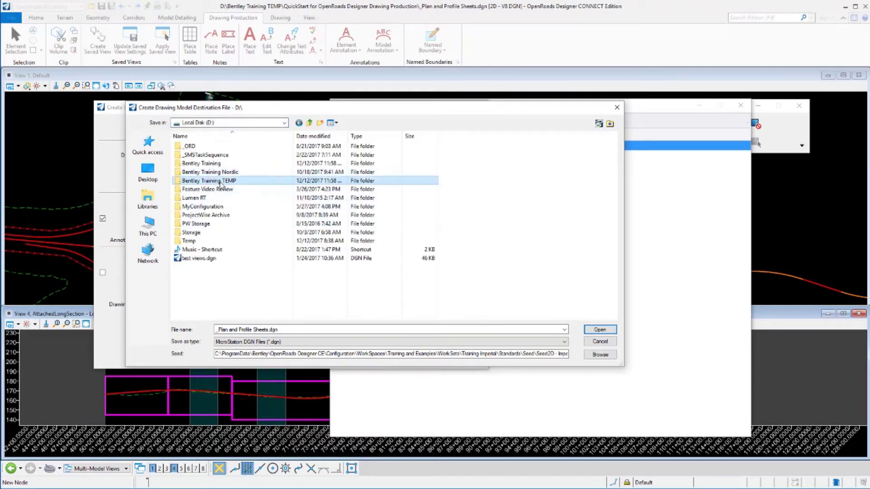
{"action": "double_click", "coordinate": [221, 182]}
{"action": "double_click", "coordinate": [234, 249]}
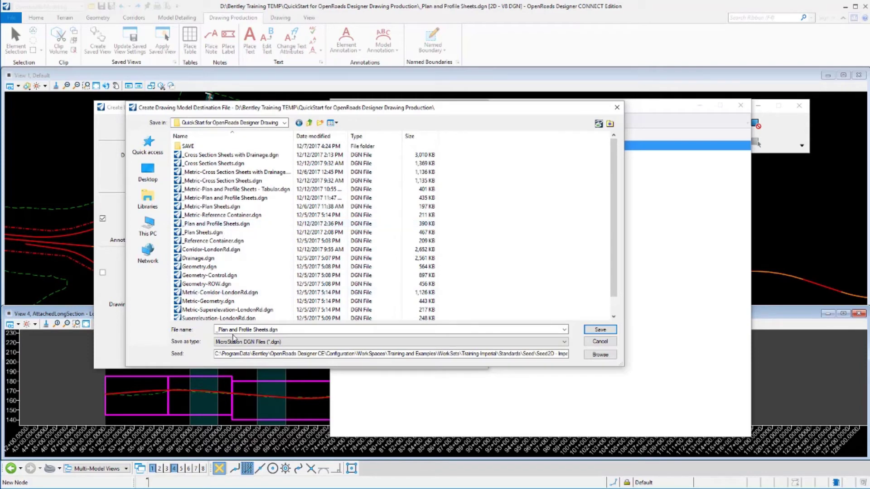
Name the new file '_Plan and Profile Sheets ONLY.dgn' and save it.
{"action": "left_click", "coordinate": [239, 329]}
{"action": "key", "text": "Home"}
{"action": "key", "text": "Delete"}
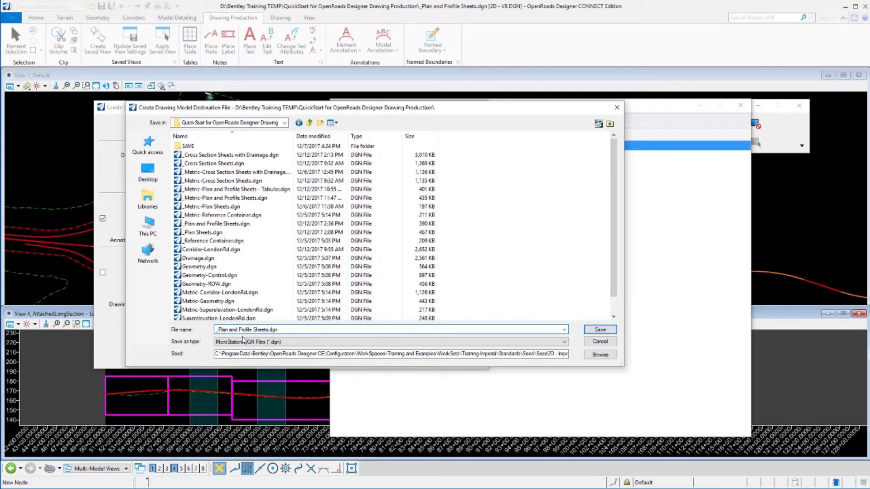
{"action": "type", "text": "NE"}
{"action": "key", "text": "BackSpace"}
{"action": "key", "text": "BackSpace"}
{"action": "key", "text": "BackSpace"}
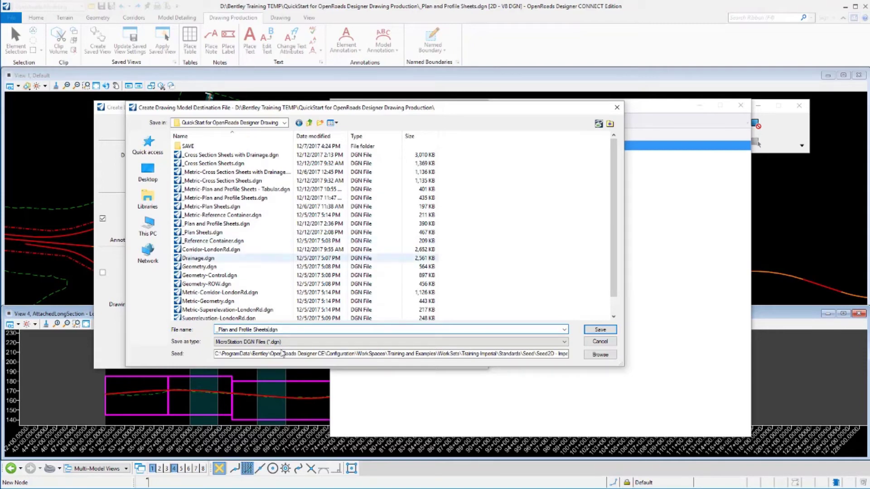
{"action": "left_click", "coordinate": [275, 330]}
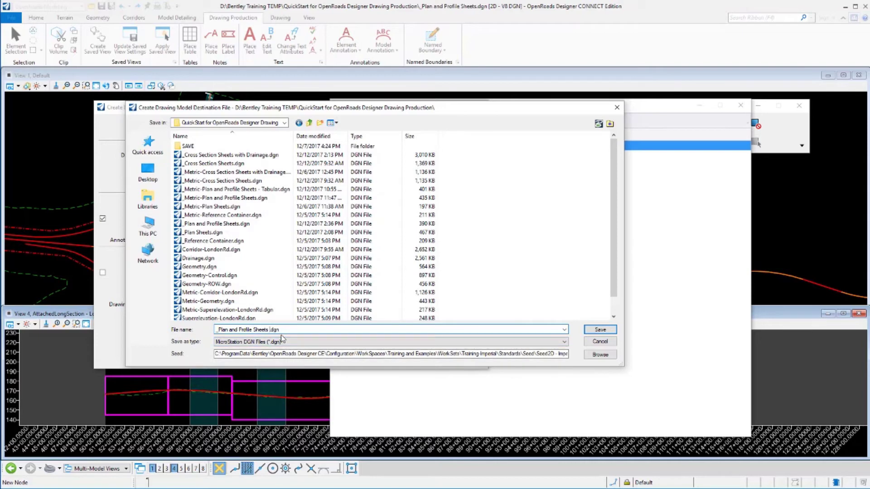
{"action": "type", "text": "ONLY"}
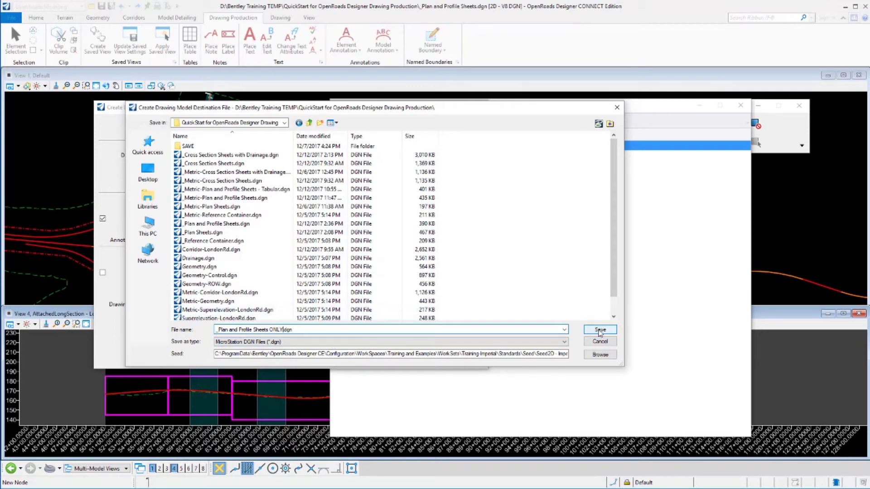
{"action": "left_click", "coordinate": [600, 331]}
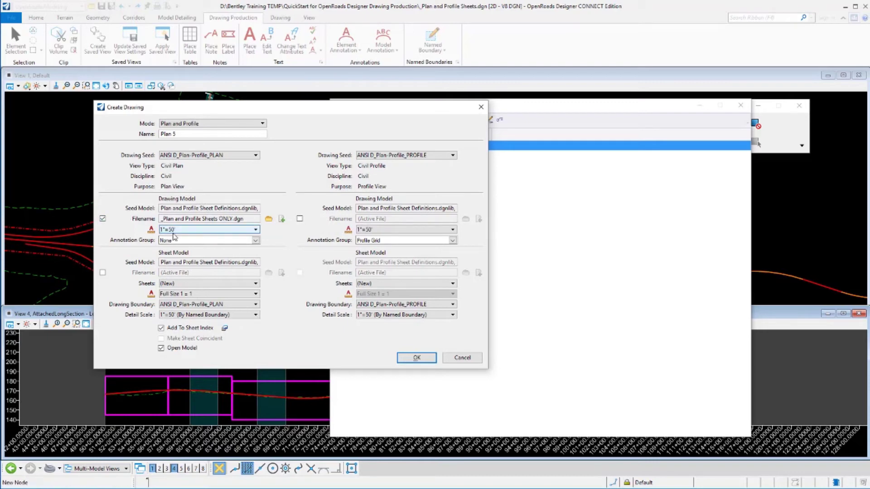
Enable the profile drawing model and point it to _Plan and Profile Sheets ONLY.dgn.
{"action": "left_click", "coordinate": [300, 218]}
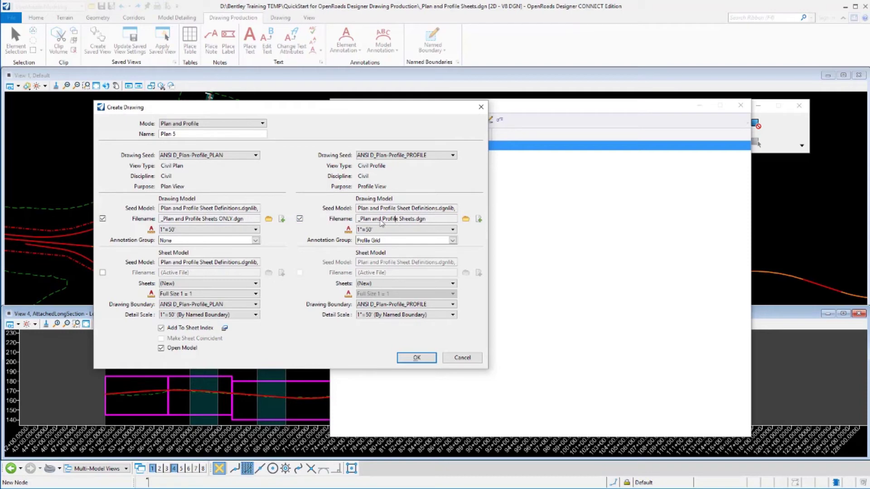
{"action": "left_click", "coordinate": [479, 220]}
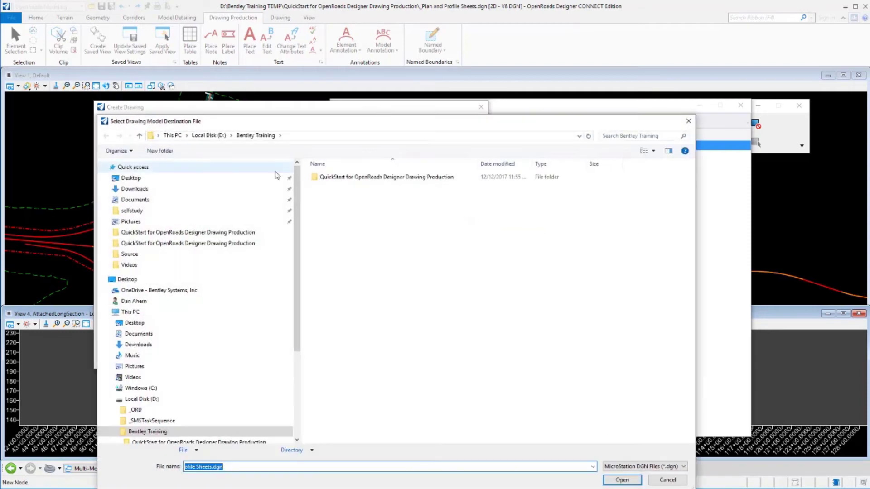
{"action": "left_click", "coordinate": [209, 135]}
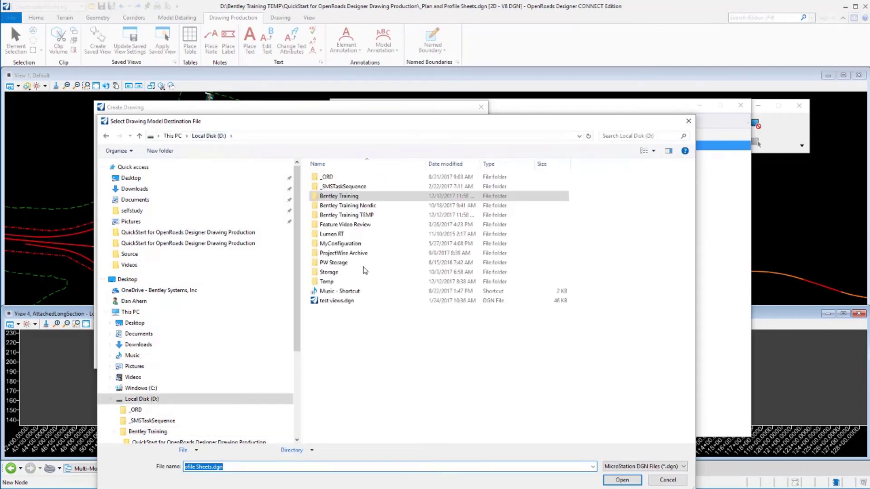
{"action": "double_click", "coordinate": [348, 215]}
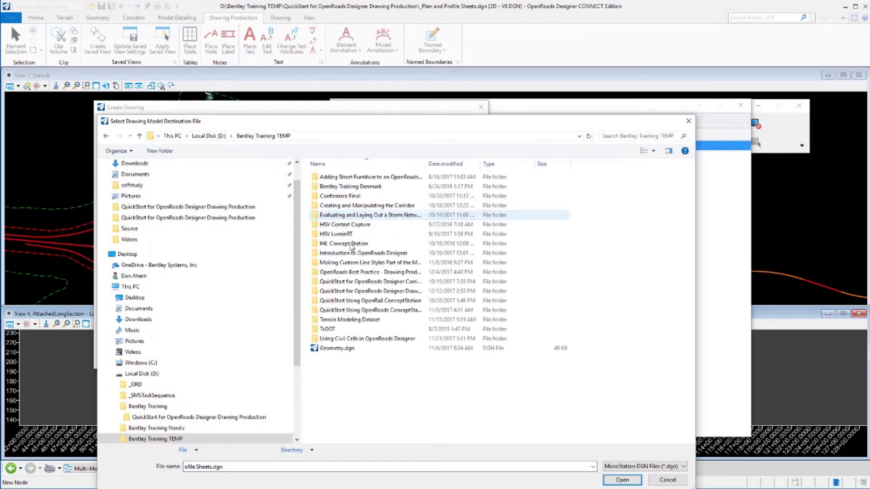
{"action": "double_click", "coordinate": [365, 291]}
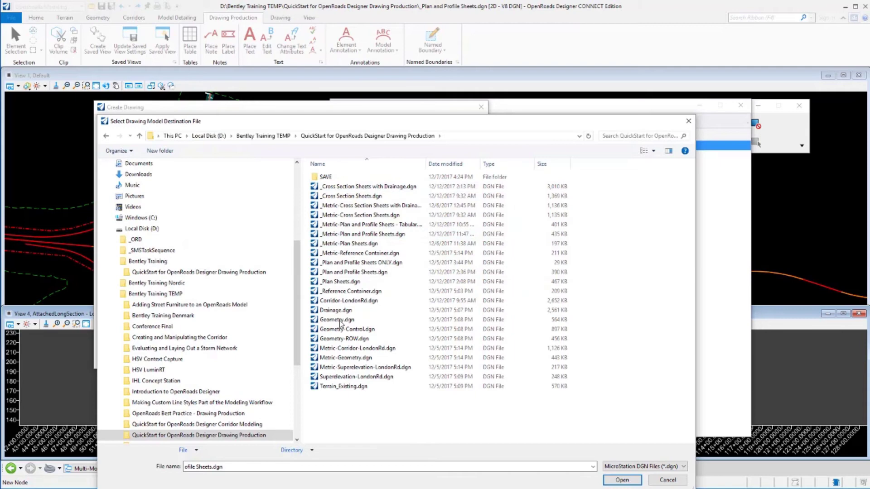
{"action": "double_click", "coordinate": [353, 264]}
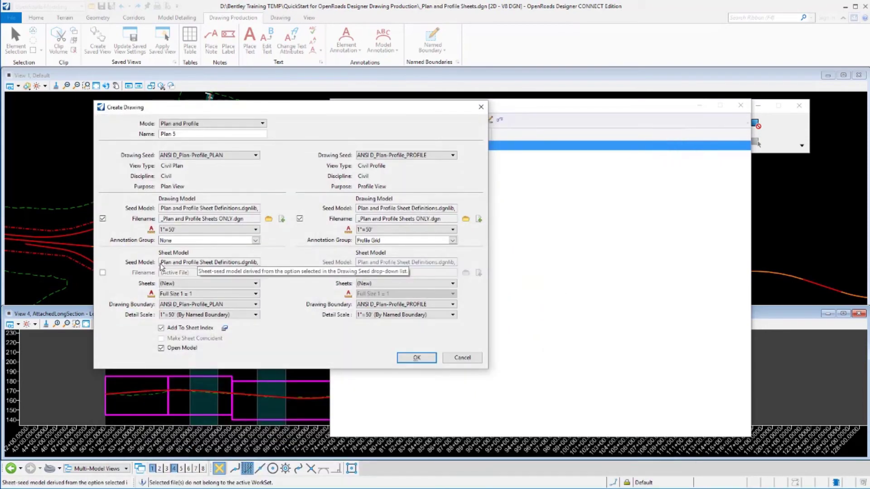
Enable the plan sheet model and point it to _Plan and Profile Sheets ONLY.dgn.
{"action": "left_click", "coordinate": [102, 274]}
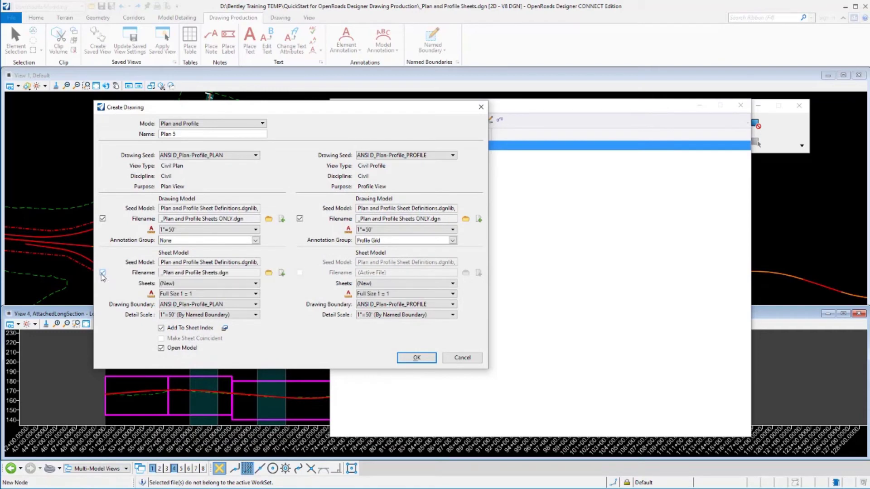
{"action": "left_click", "coordinate": [267, 273]}
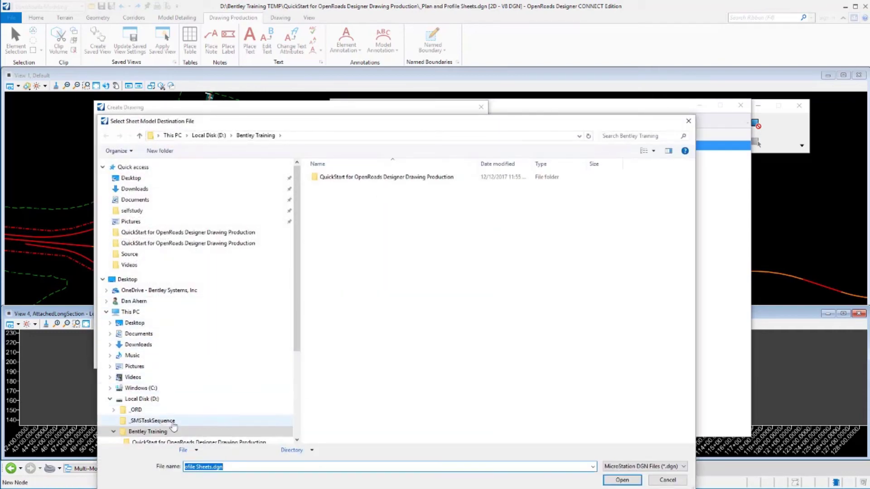
{"action": "left_click_drag", "start_coordinate": [297, 350], "coordinate": [297, 393]}
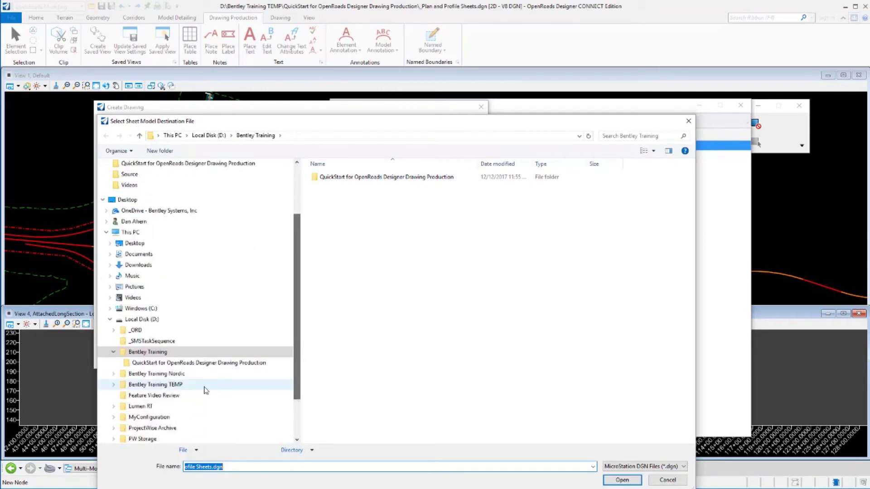
{"action": "left_click", "coordinate": [202, 388]}
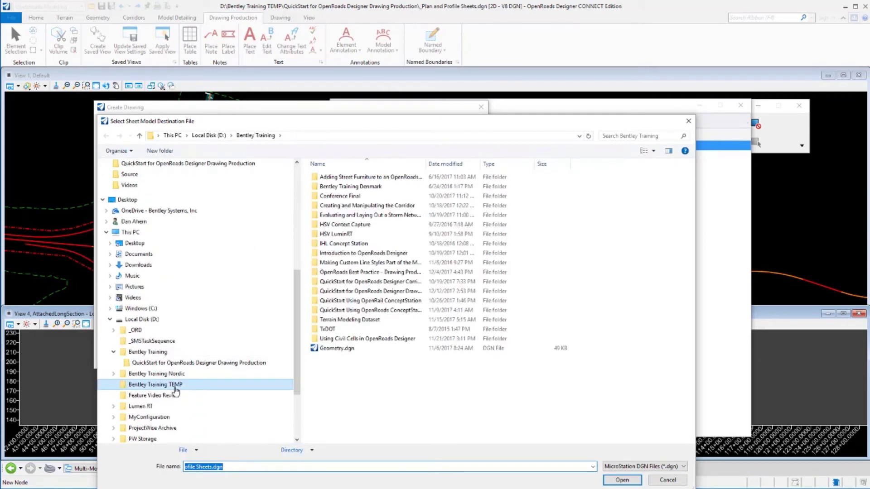
{"action": "double_click", "coordinate": [362, 291]}
{"action": "double_click", "coordinate": [357, 263]}
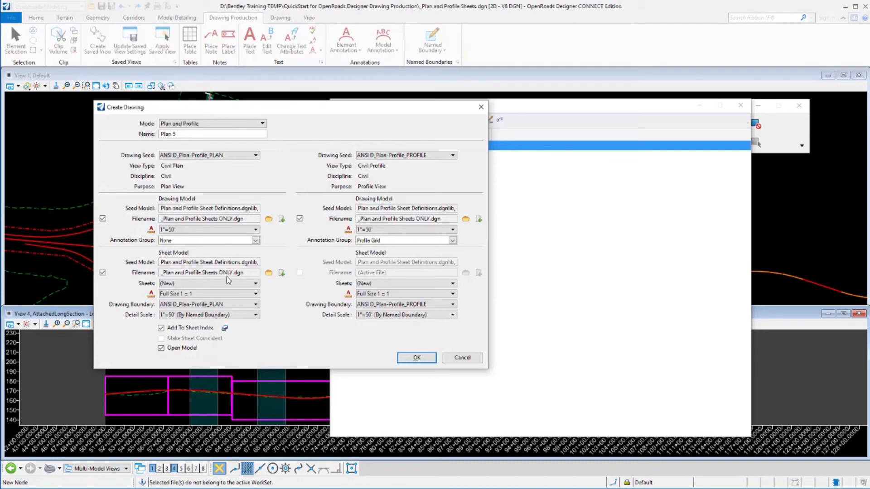
Confirm Create Drawing to generate the plan/profile drawing and sheet models in the new file.
{"action": "left_click", "coordinate": [415, 358]}
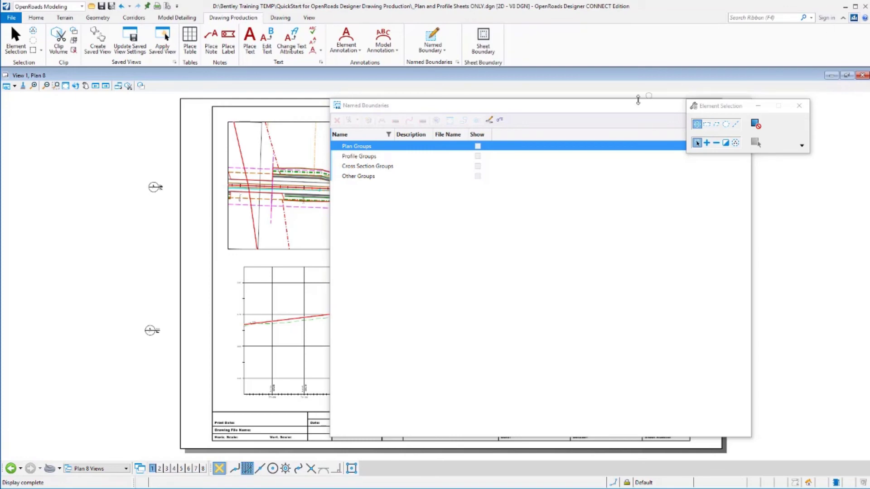
Move aside and close the Named Boundaries panel to reveal the Plan 8 sheet, then show saved views.
{"action": "left_click_drag", "start_coordinate": [638, 101], "coordinate": [487, 95]}
{"action": "left_click", "coordinate": [603, 93]}
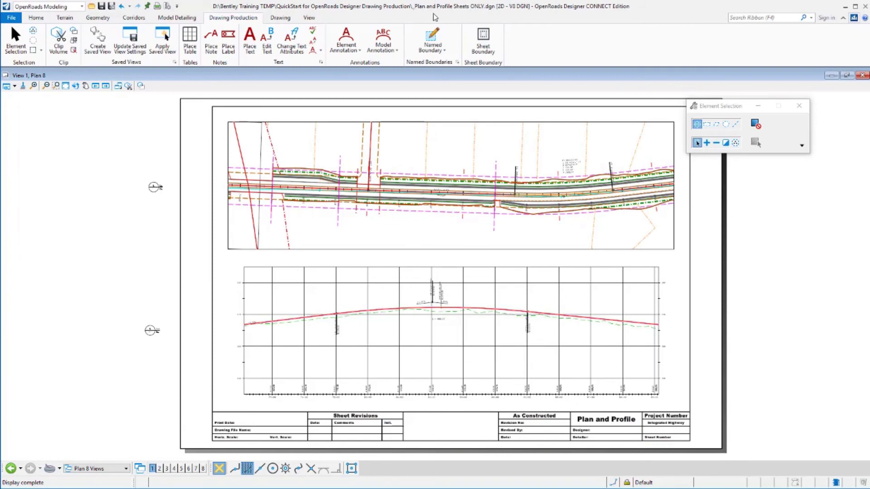
{"action": "left_click", "coordinate": [109, 469]}
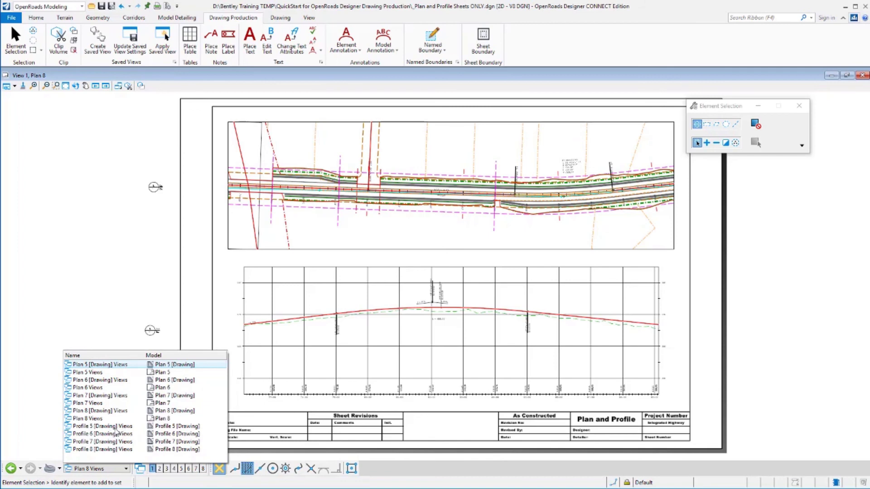
Display the Plan 5 Views sheet and reopen the saved views list.
{"action": "left_click", "coordinate": [106, 374]}
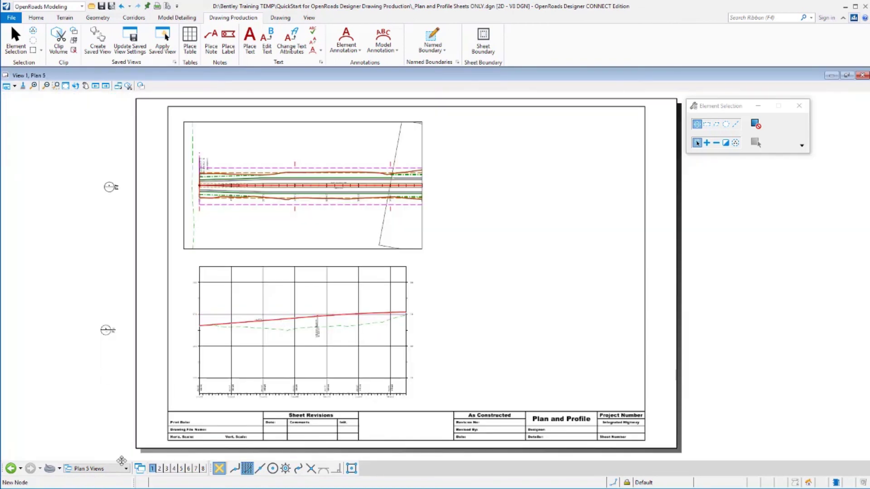
{"action": "left_click", "coordinate": [93, 469]}
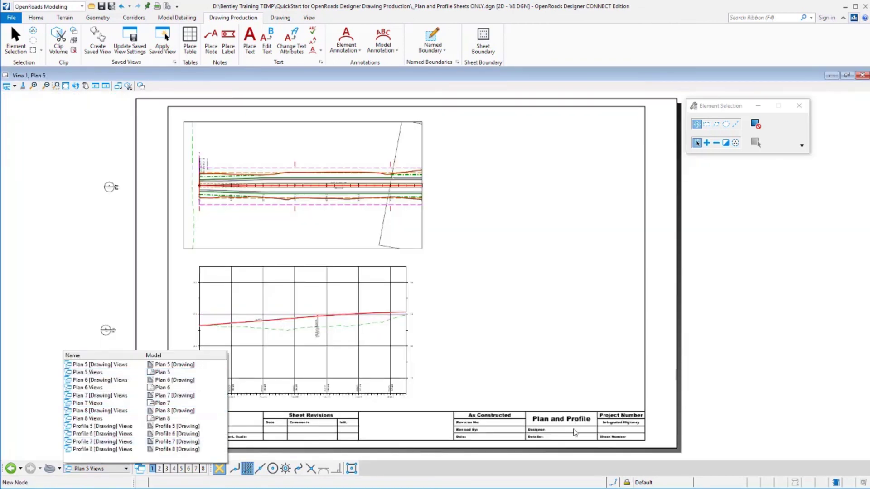